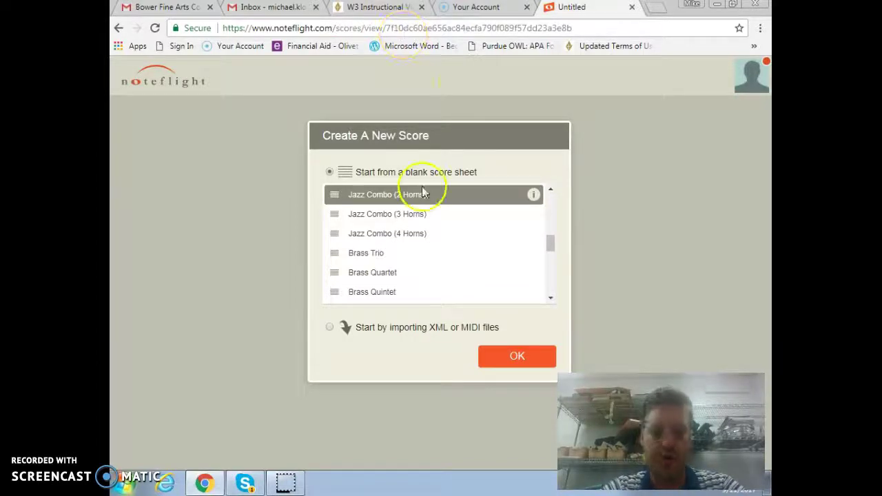
- Start a new score from the Jazz Combo (2 Horns) template in the template list
drag(550, 243, 550, 196)
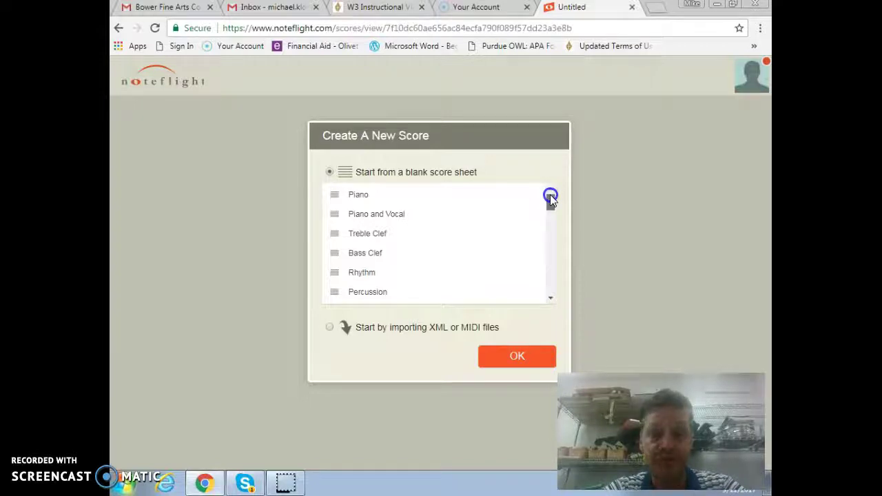
drag(550, 194, 556, 233)
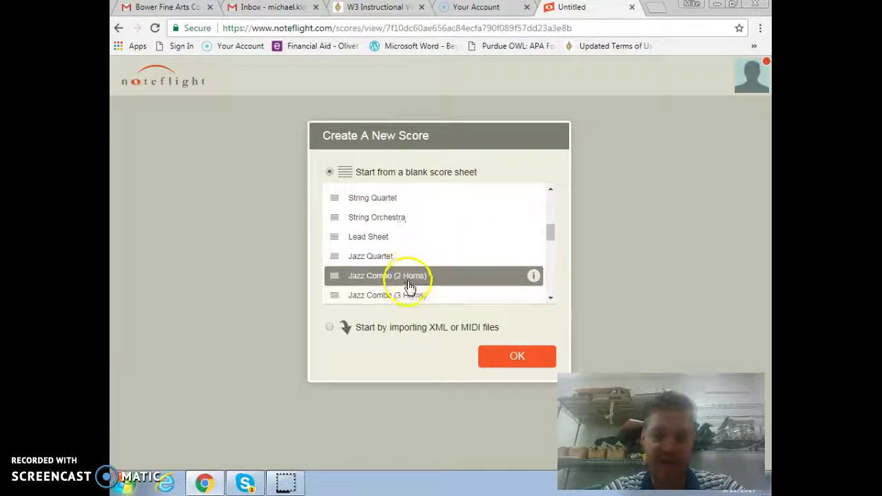
click(520, 358)
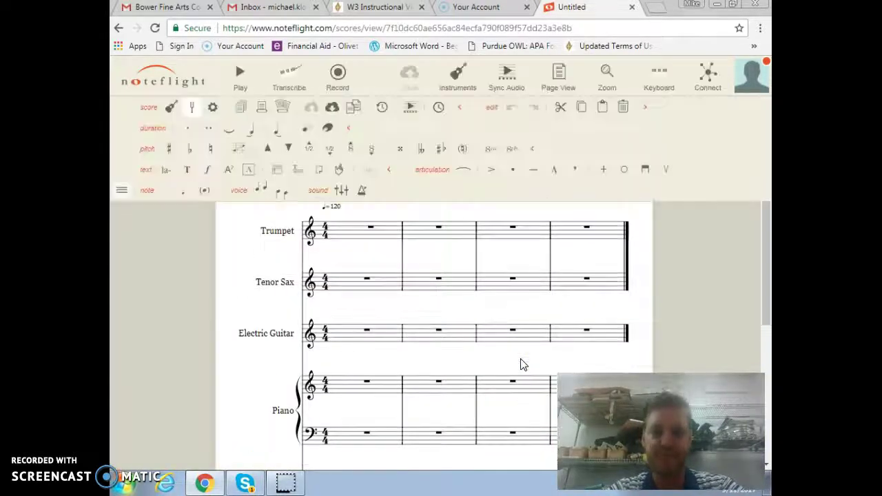
- Enter 'My New Song' as the title and type the composer's name in the Composer field
click(412, 167)
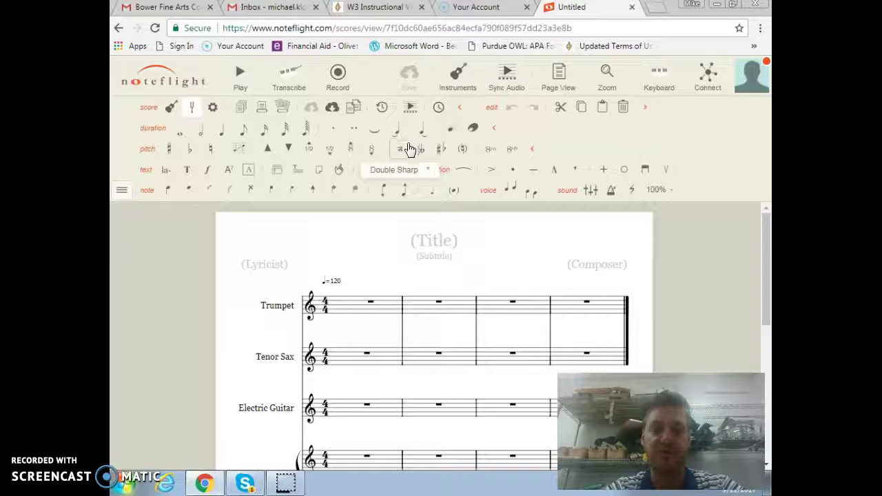
click(439, 240)
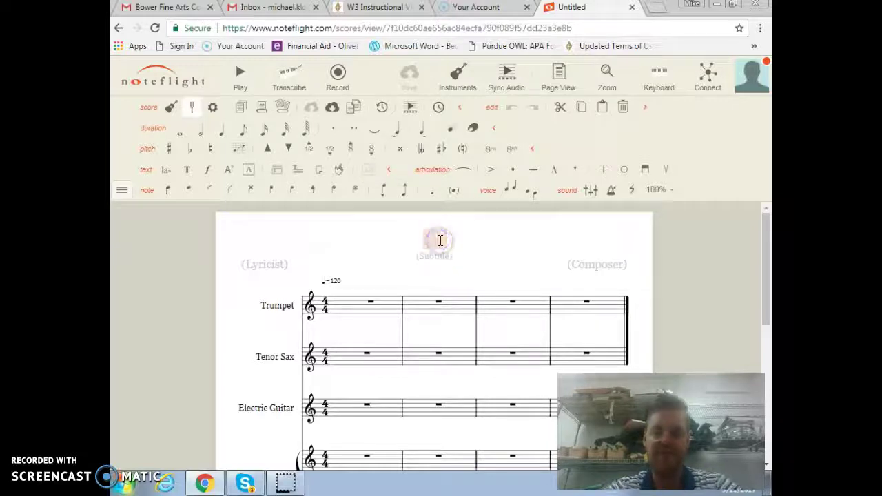
text(My New Song)
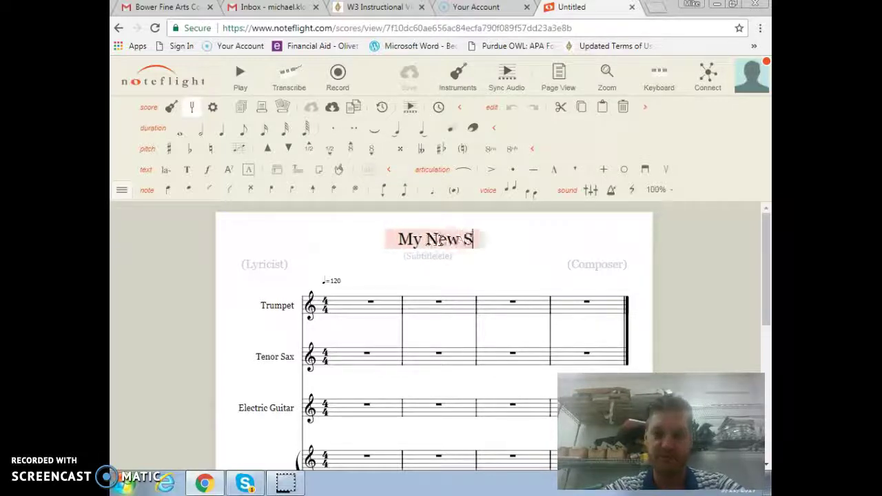
click(597, 263)
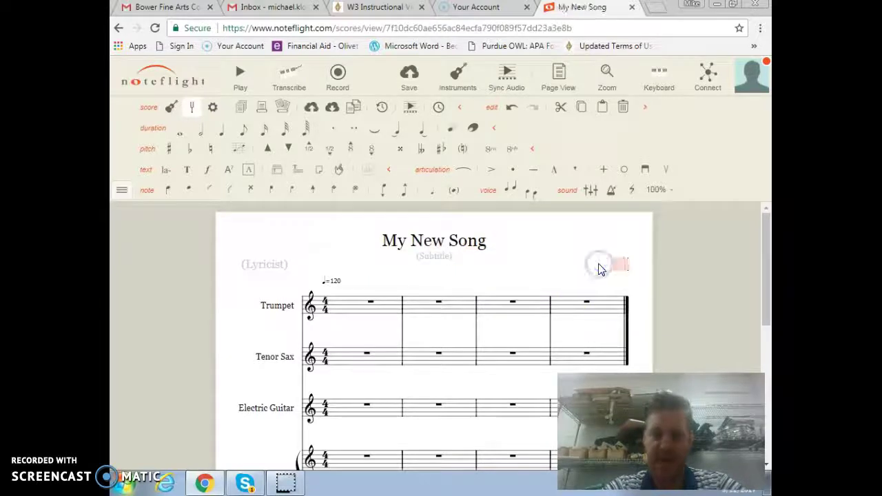
text(Mr. Klos)
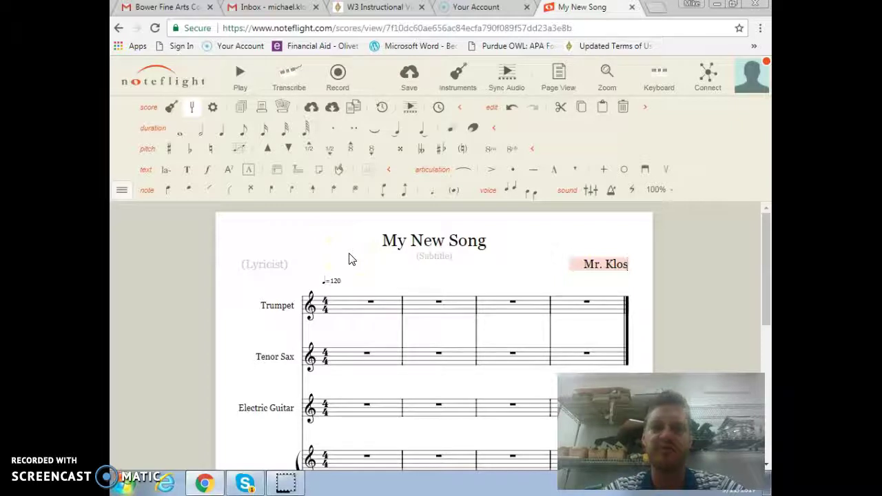
click(351, 308)
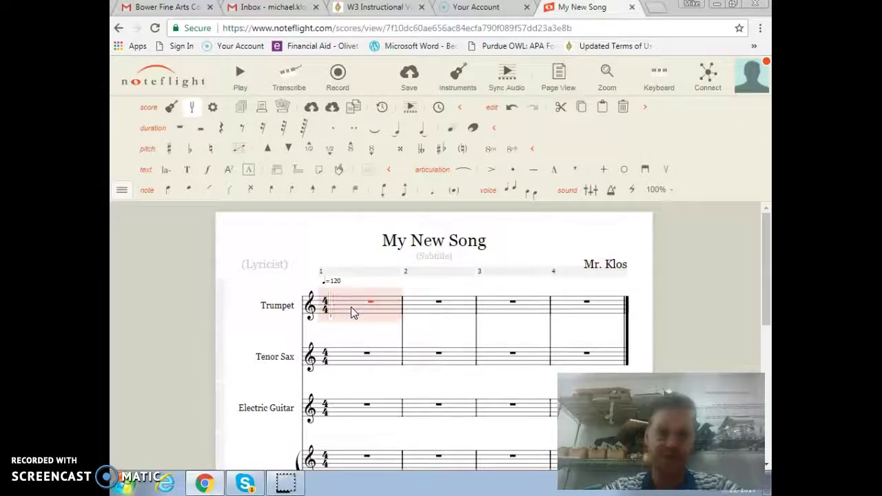
- Enter a quarter note on beat one of Trumpet measure 1
click(337, 307)
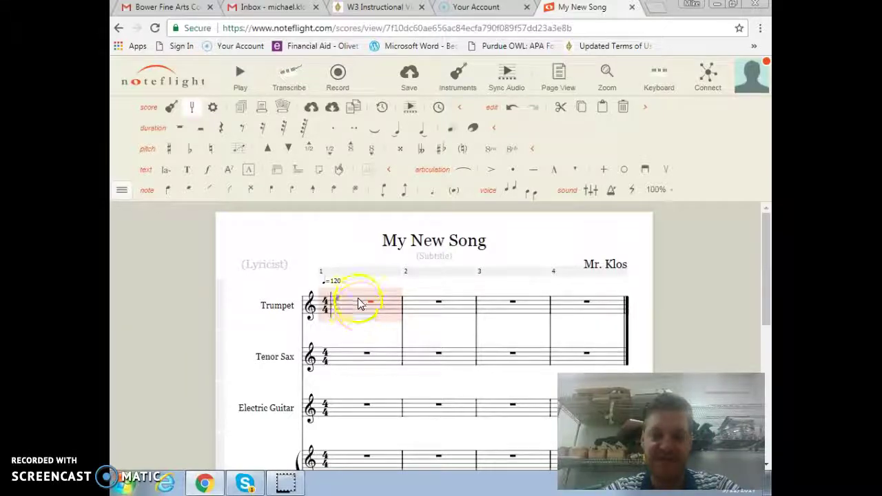
click(359, 308)
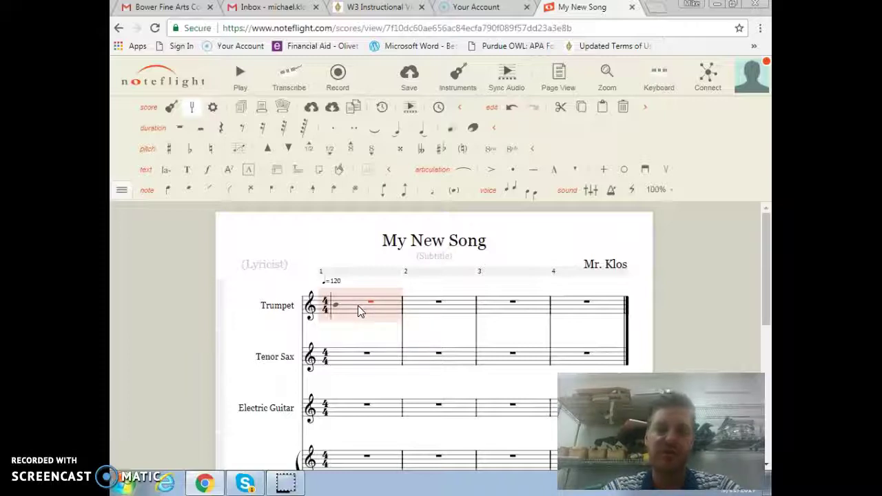
click(357, 306)
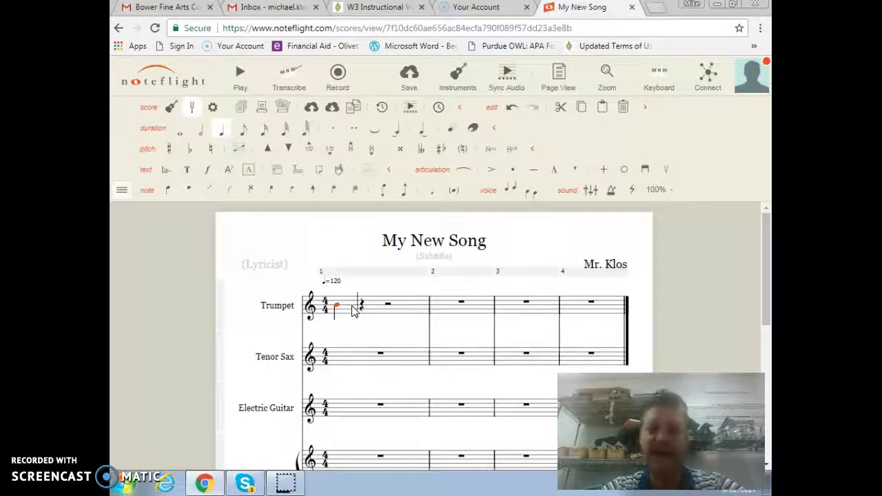
- Shorten the first Trumpet note to an eighth note
click(340, 312)
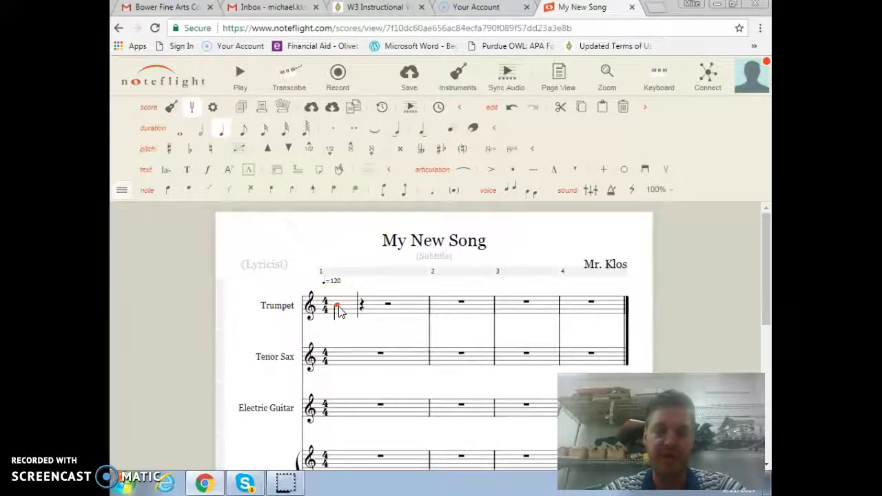
click(311, 234)
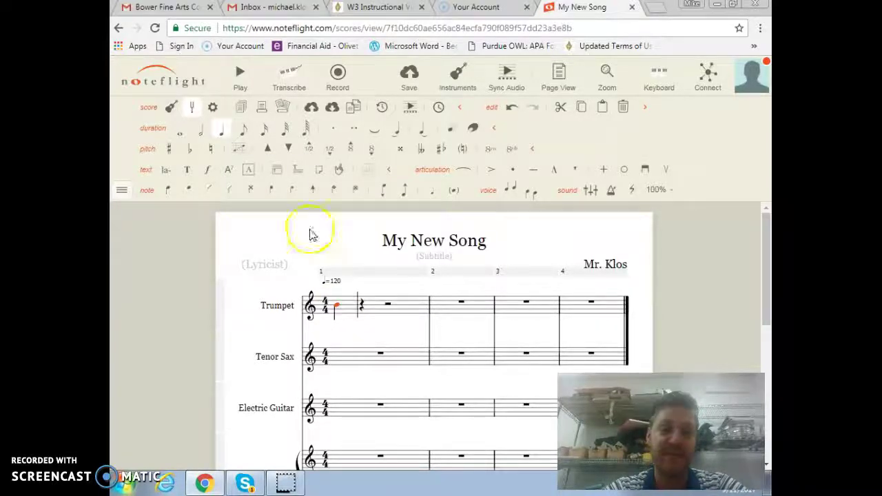
click(247, 131)
- Replace the following eighth rest with a higher eighth note beamed to the first
click(412, 301)
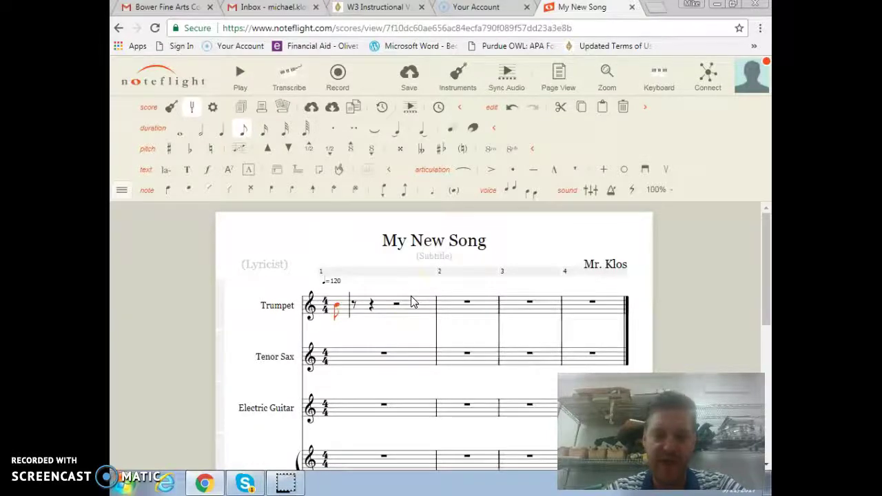
scroll(412, 301, down, 1)
click(396, 293)
click(353, 247)
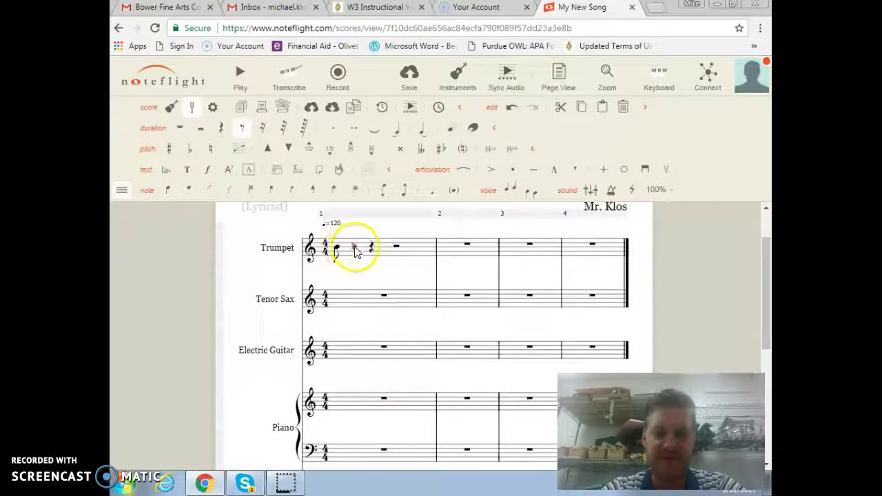
click(354, 247)
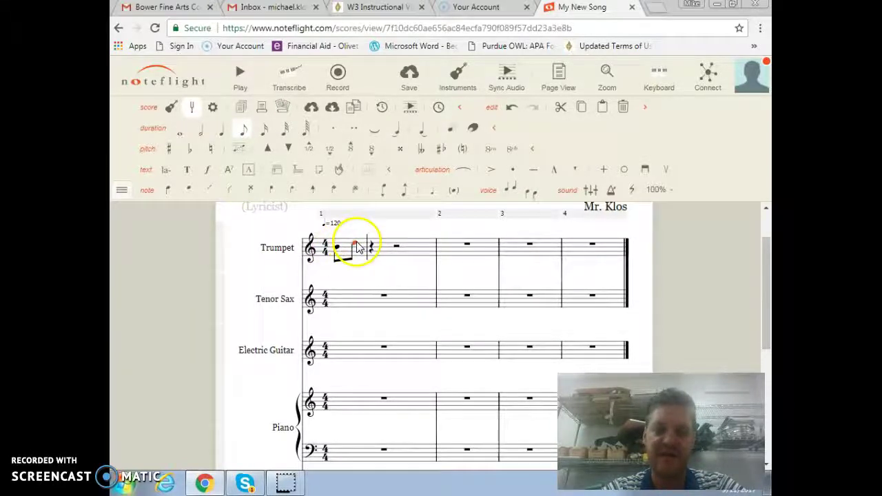
click(375, 255)
click(228, 191)
click(448, 301)
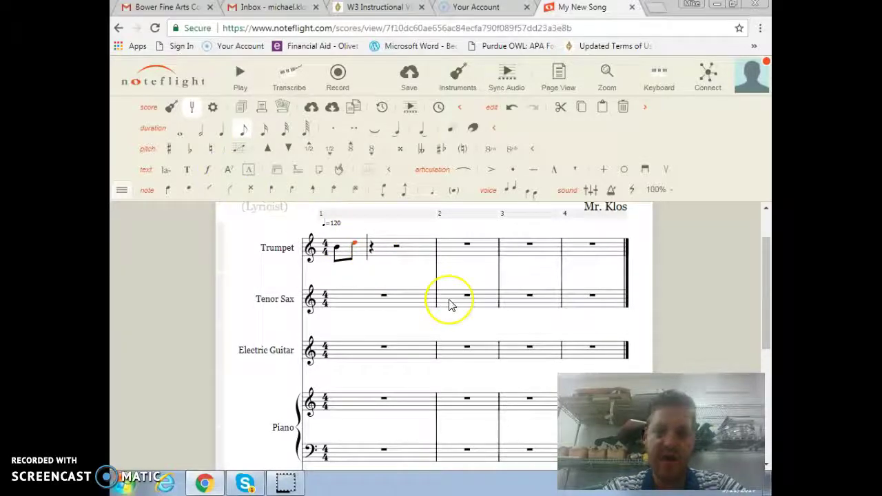
- Turn the quarter rest after the eighths into a quarter note
key(Right)
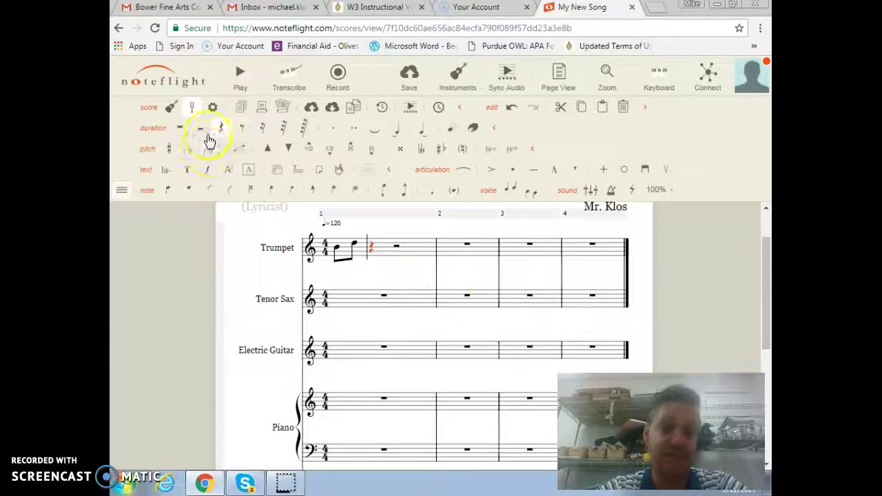
click(373, 251)
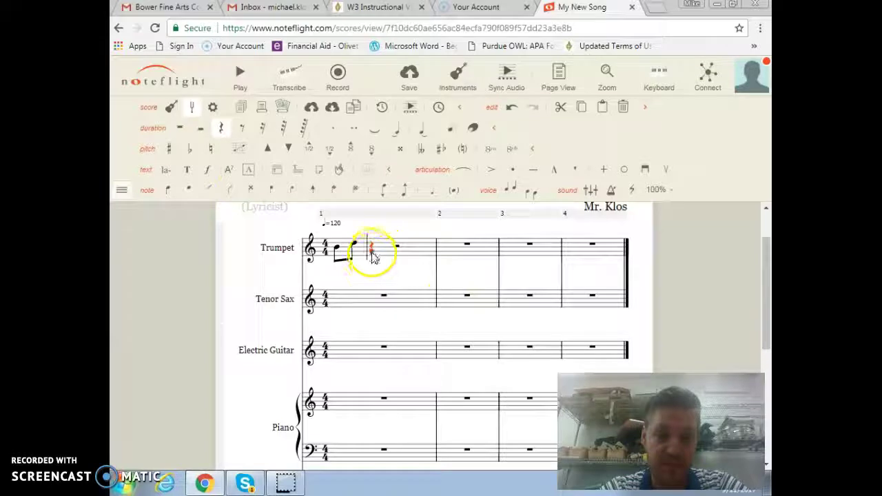
click(373, 250)
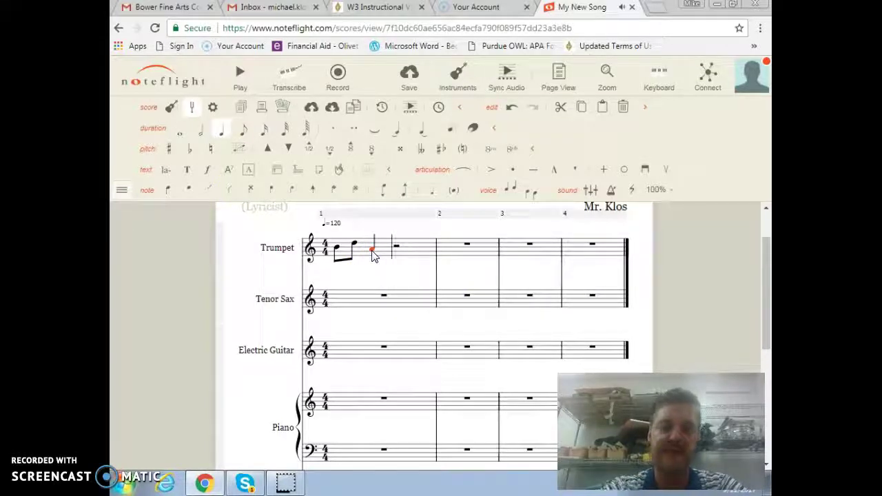
- Merge the remaining beats into a half rest and enter a half note there
key(Right)
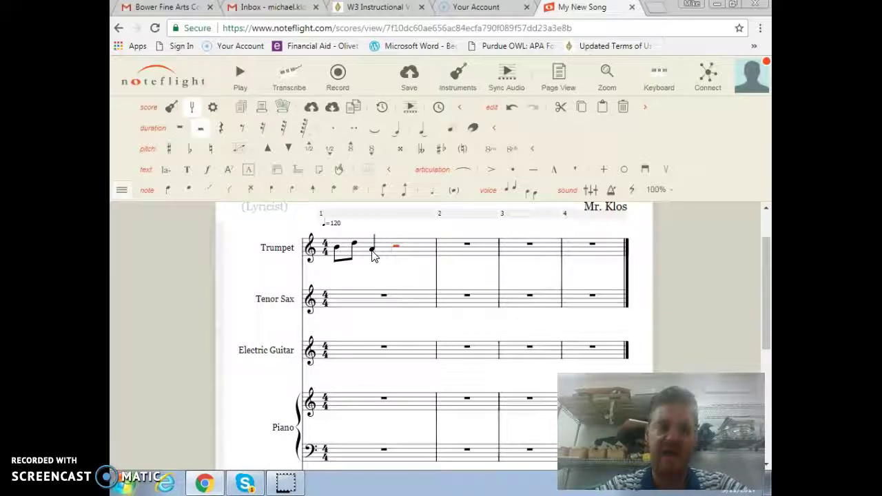
click(264, 131)
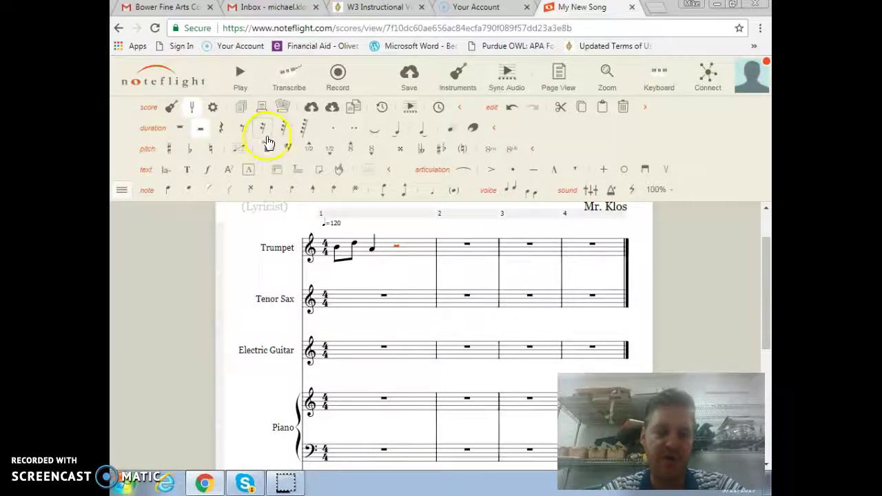
click(222, 131)
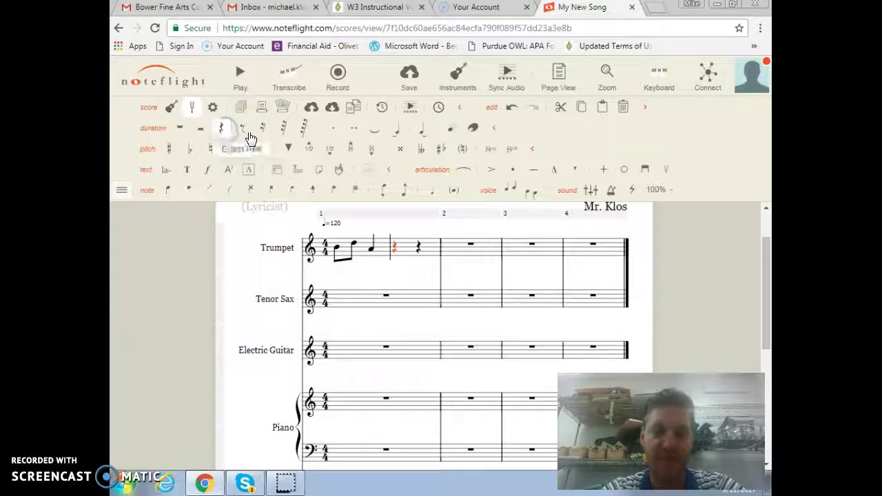
click(202, 132)
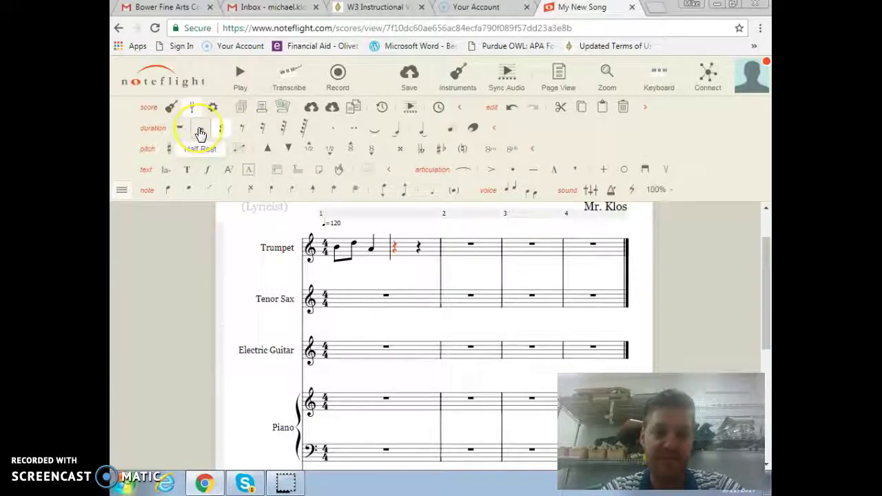
click(200, 131)
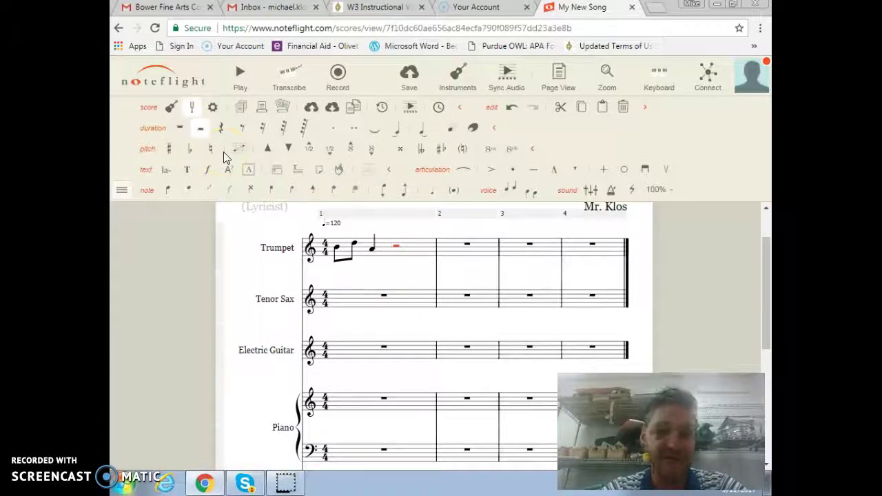
click(398, 243)
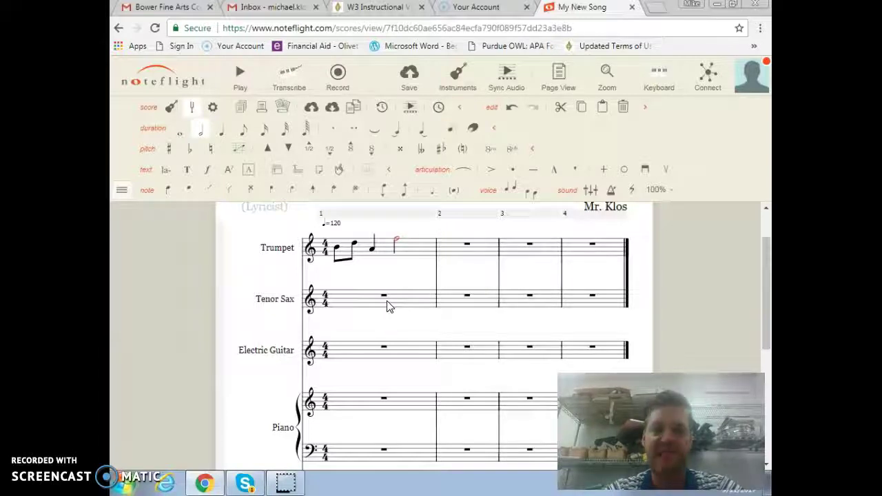
- Show the palette category list with the tempo flyout, including 120 tempo and fermata
click(120, 193)
mouse_move(178, 253)
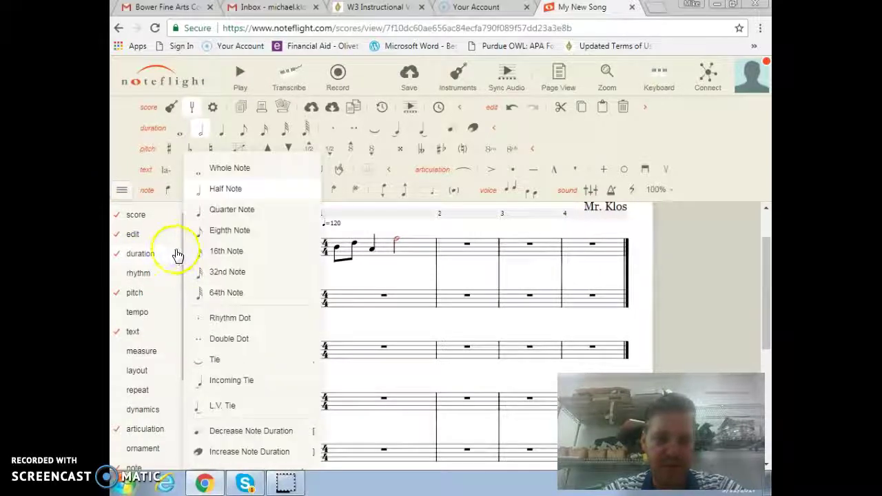
mouse_move(137, 314)
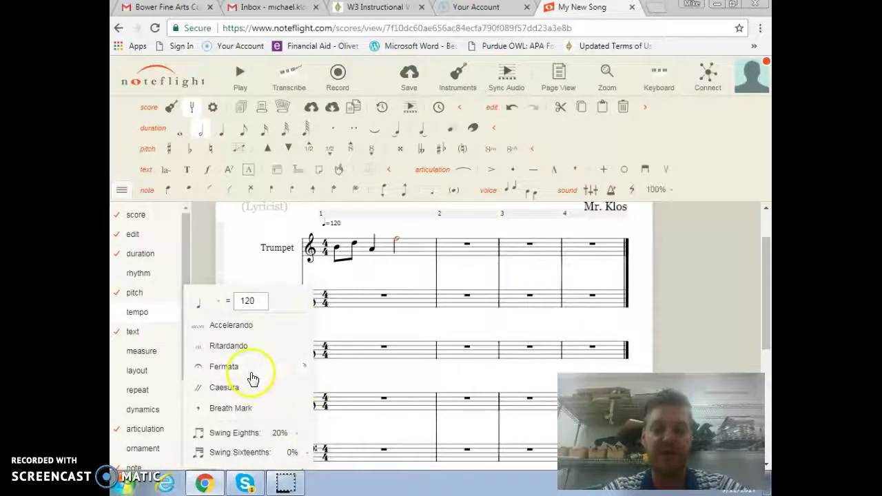
mouse_move(188, 222)
mouse_down()
mouse_move(183, 250)
mouse_move(187, 226)
mouse_up()
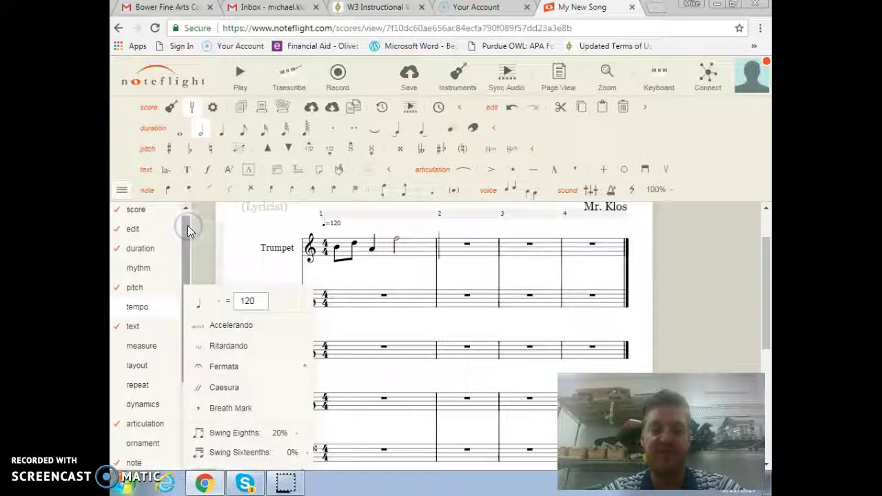
- Save the score, then open On My Way Home from the Recent Scores list
click(410, 80)
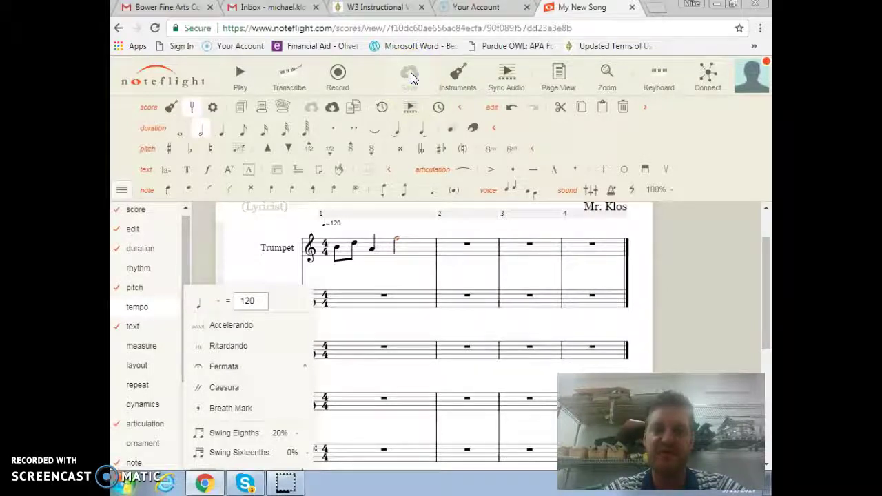
click(190, 83)
click(203, 225)
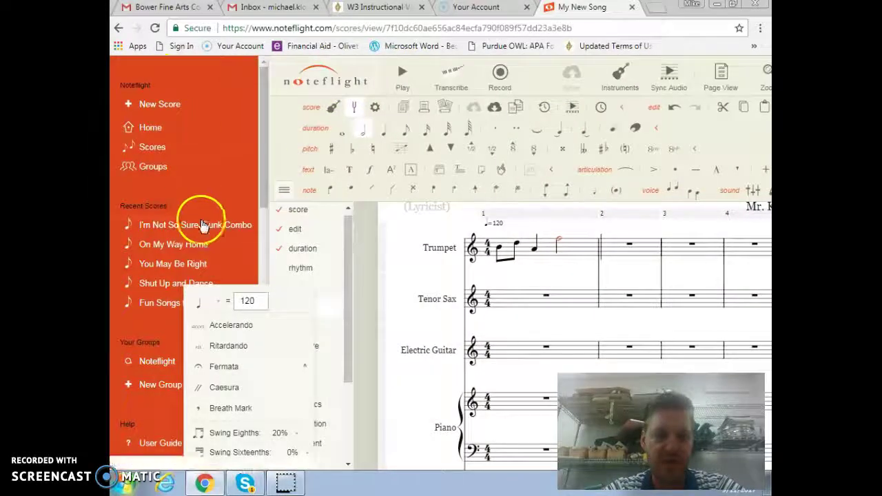
drag(262, 172, 265, 210)
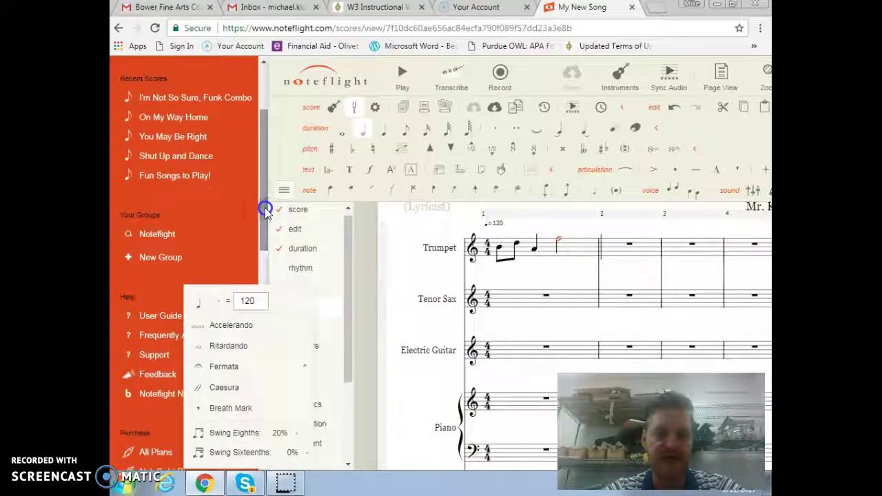
scroll(185, 155, down, 1)
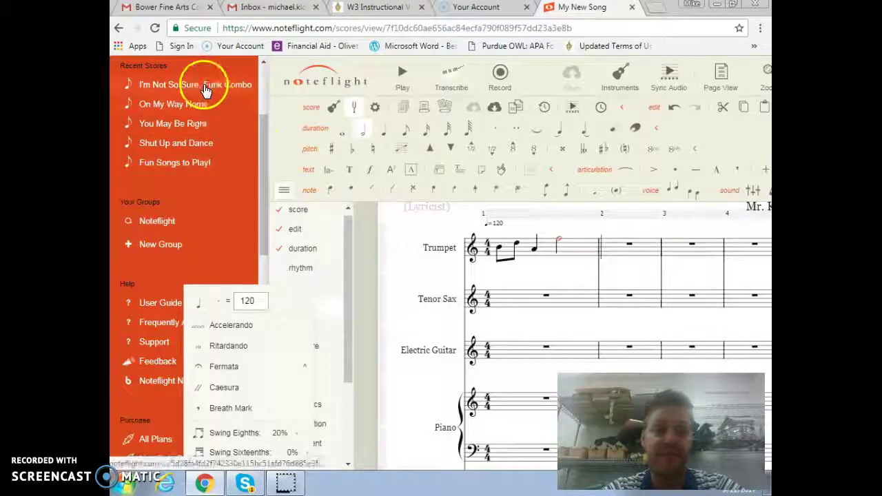
click(192, 109)
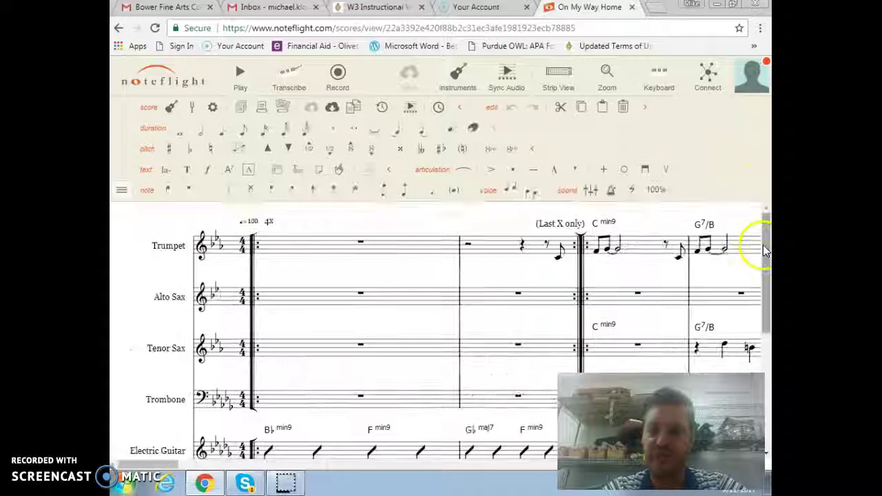
- Scroll vertically and horizontally through On My Way Home's trumpet, sax and rhythm parts
drag(763, 244, 767, 320)
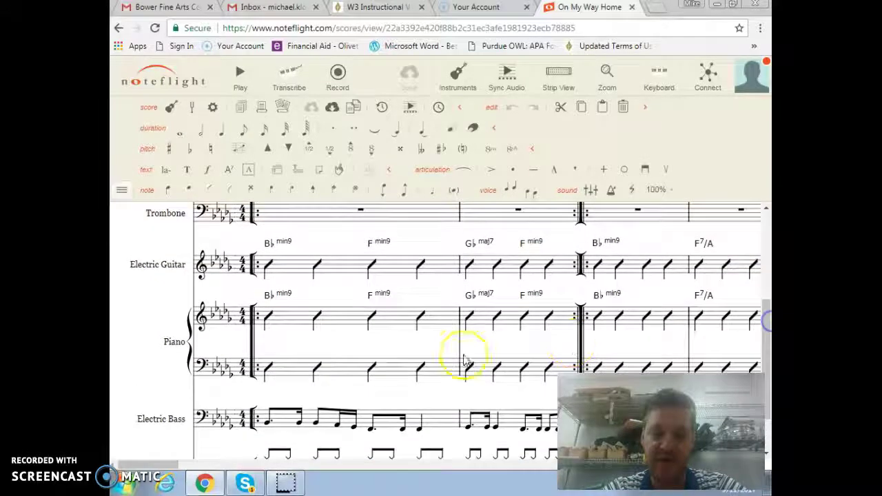
drag(157, 465, 222, 461)
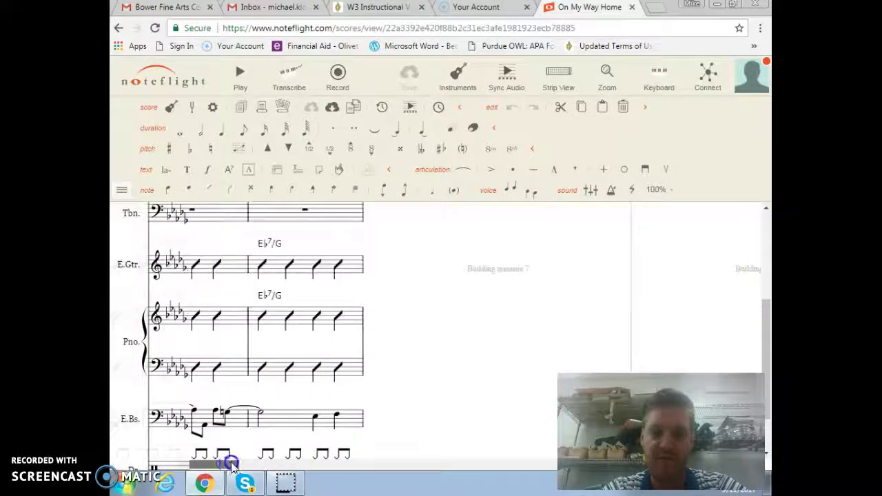
drag(765, 314, 767, 234)
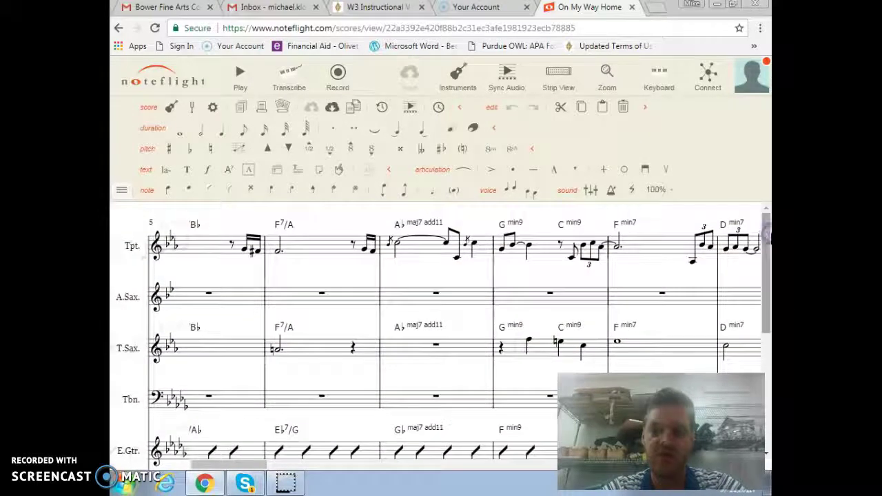